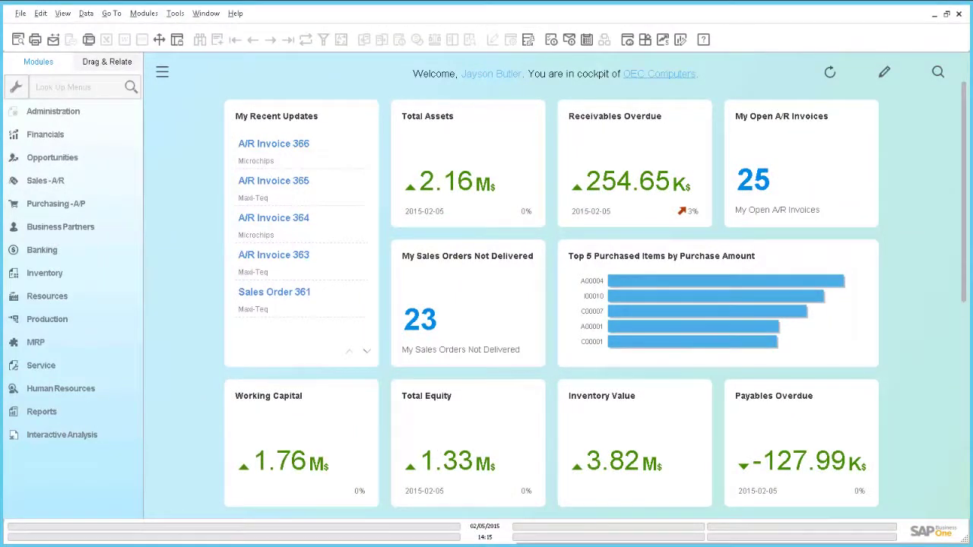
- Create a new Pervasive Analytics dashboard with the Sales Revenue Analysis analytic view as its base data source
left_click(677, 40)
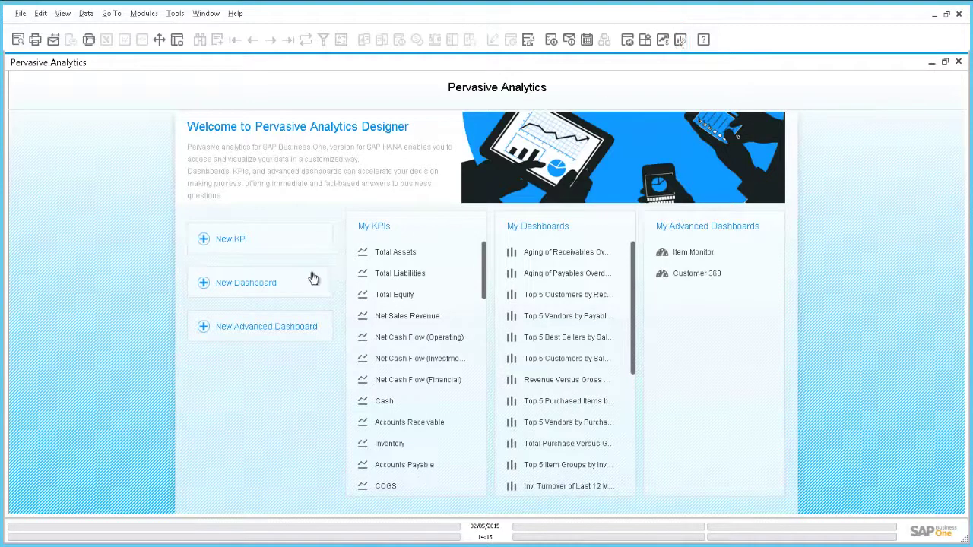
left_click(245, 283)
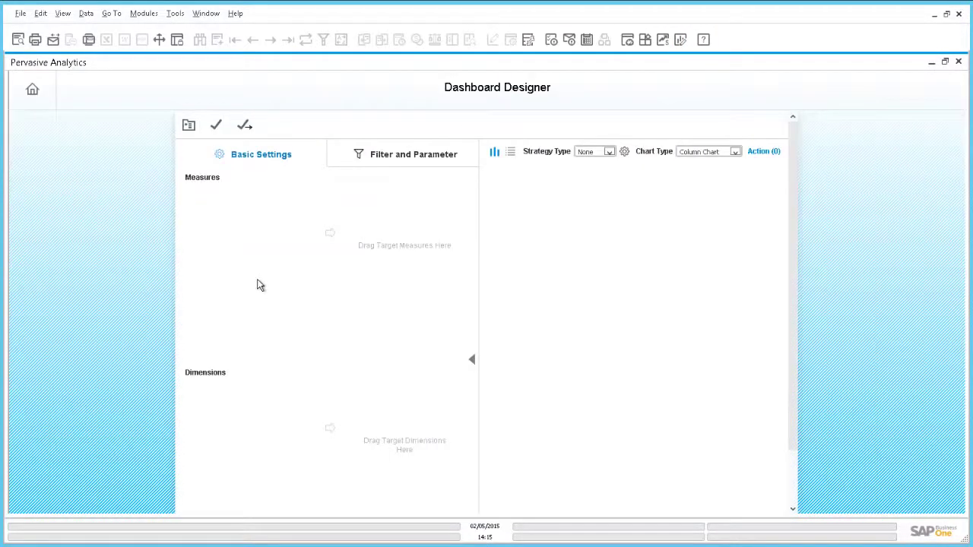
left_click(190, 125)
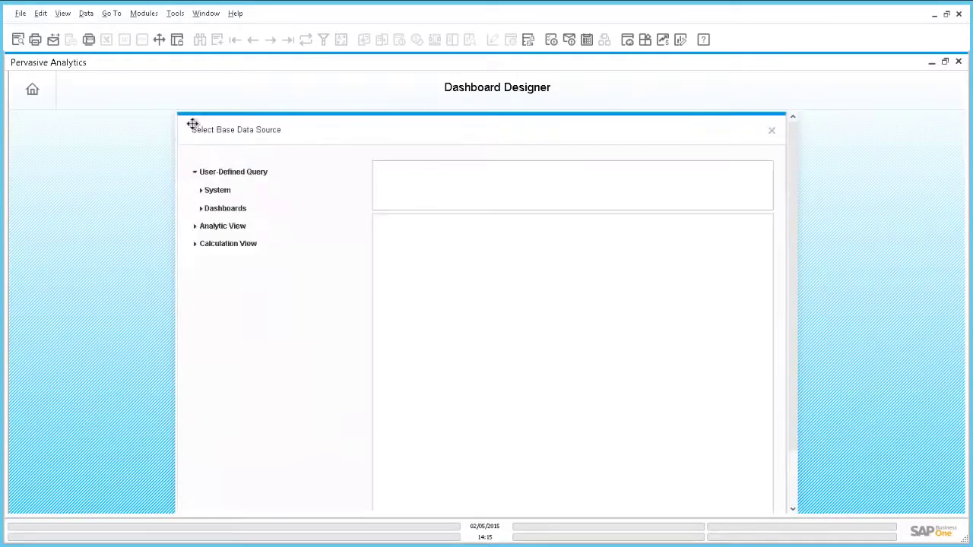
left_click(196, 226)
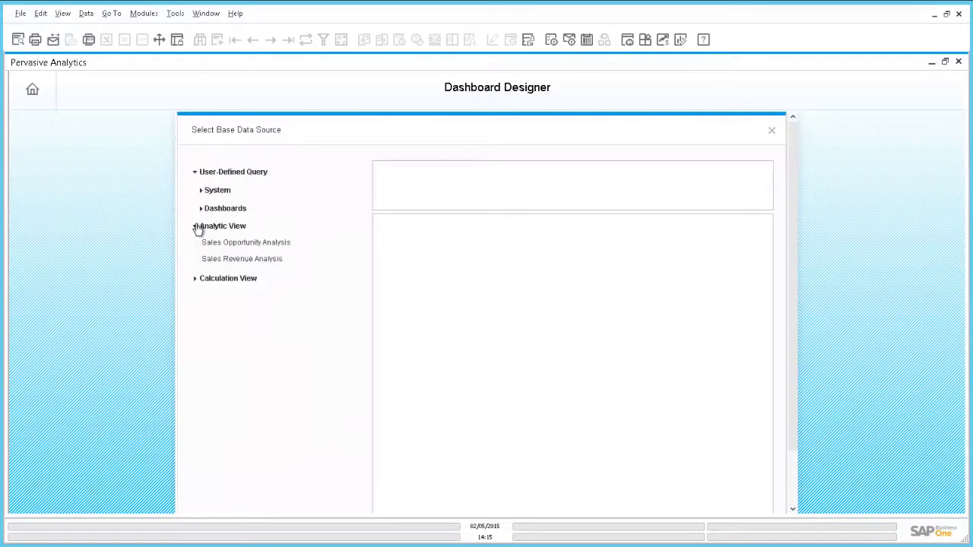
left_click(259, 264)
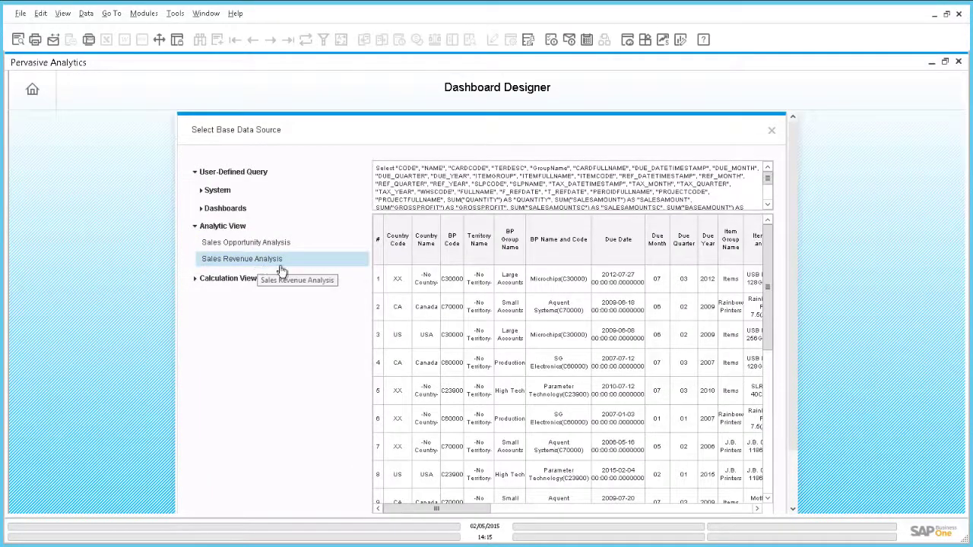
scroll(790, 456, "down", 3)
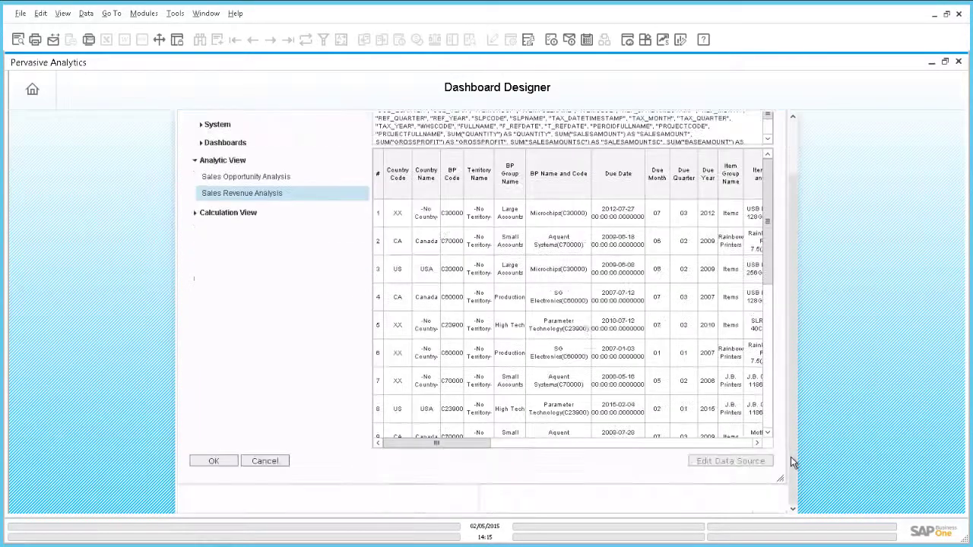
left_click(229, 465)
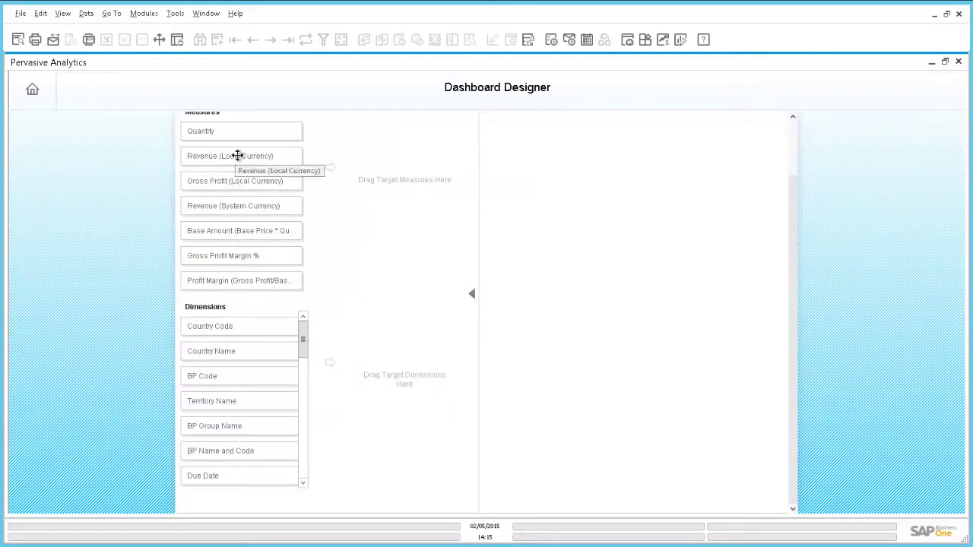
- Add Revenue (Local Currency) as the target measure and Item Name and Code as the target dimension
left_click_drag(238, 155, 391, 205)
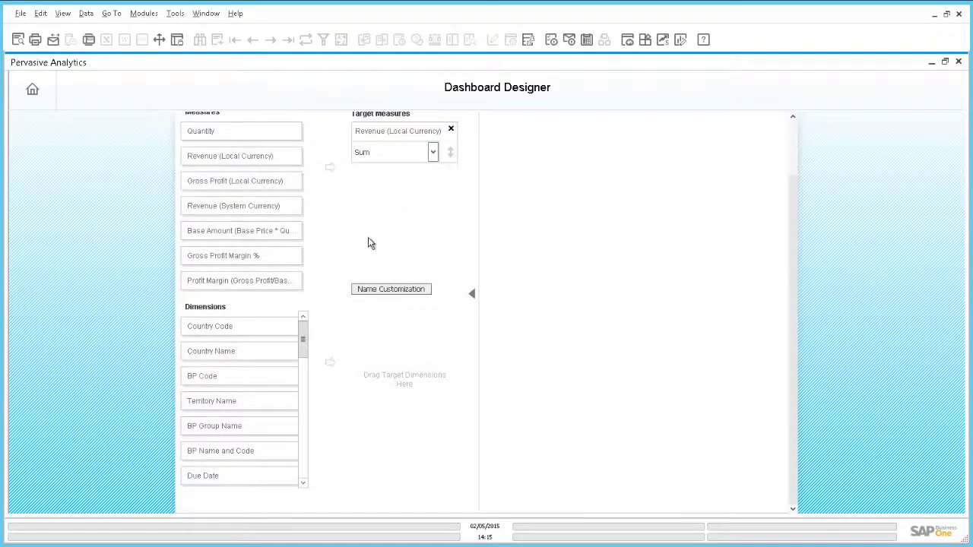
scroll(298, 415, "down", 3)
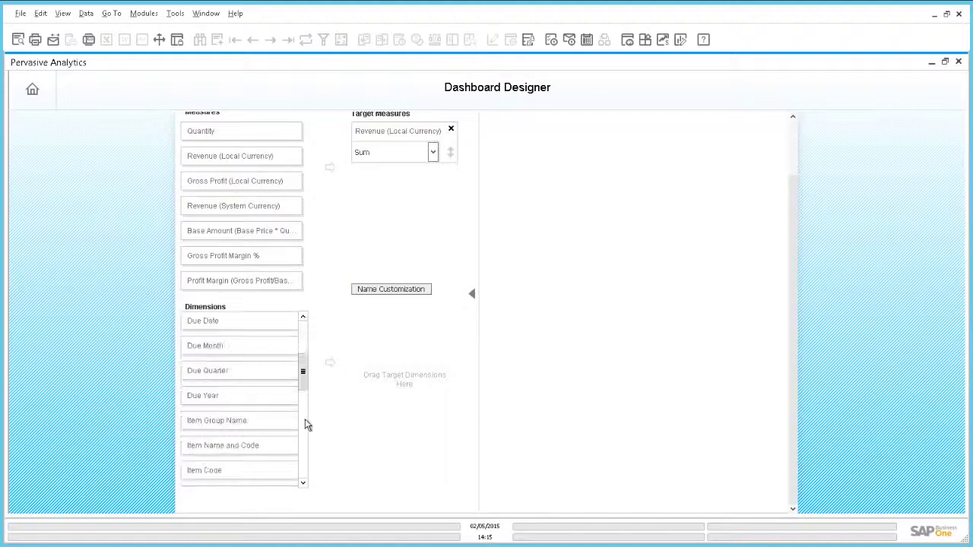
left_click_drag(269, 449, 395, 388)
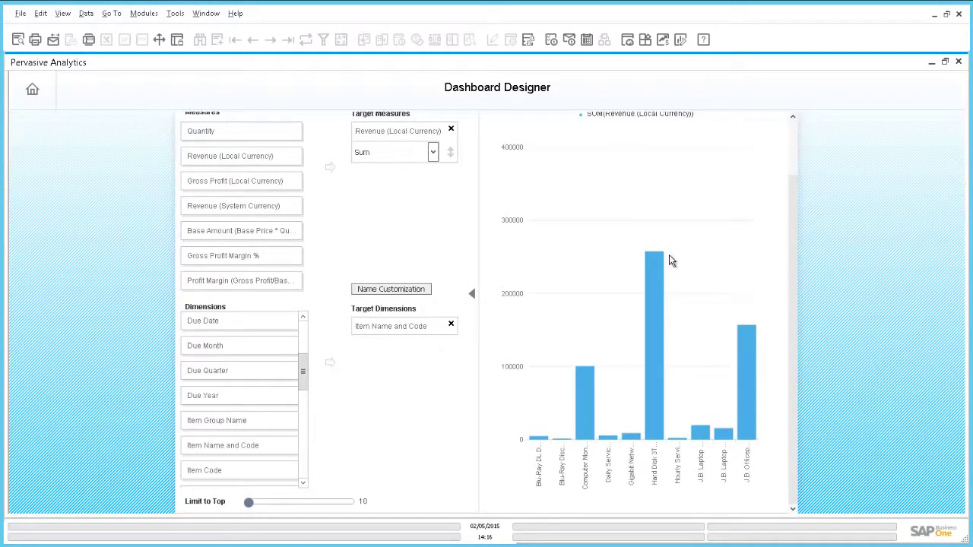
- Apply the ABC Analysis strategy and set the class percentages to A 75, B 15, C 10
left_click(791, 168)
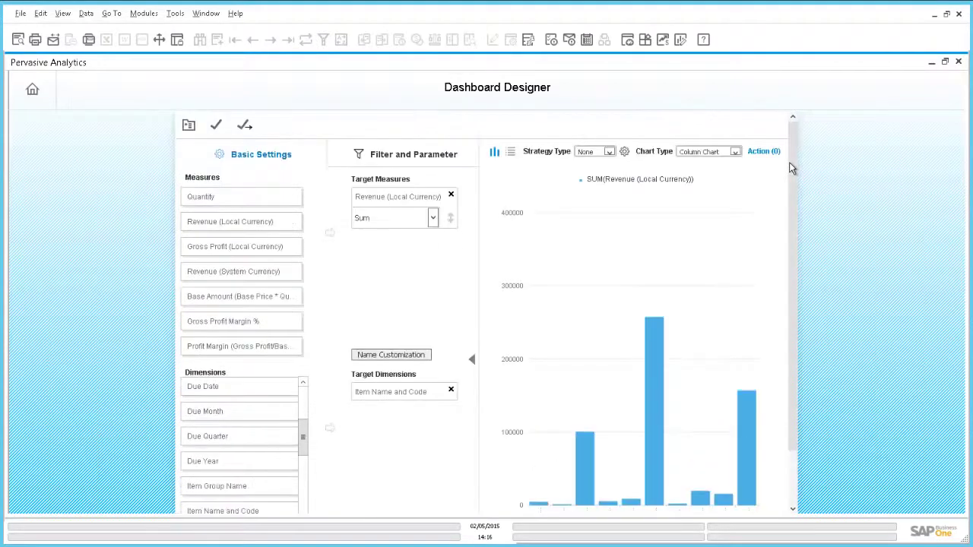
left_click(611, 155)
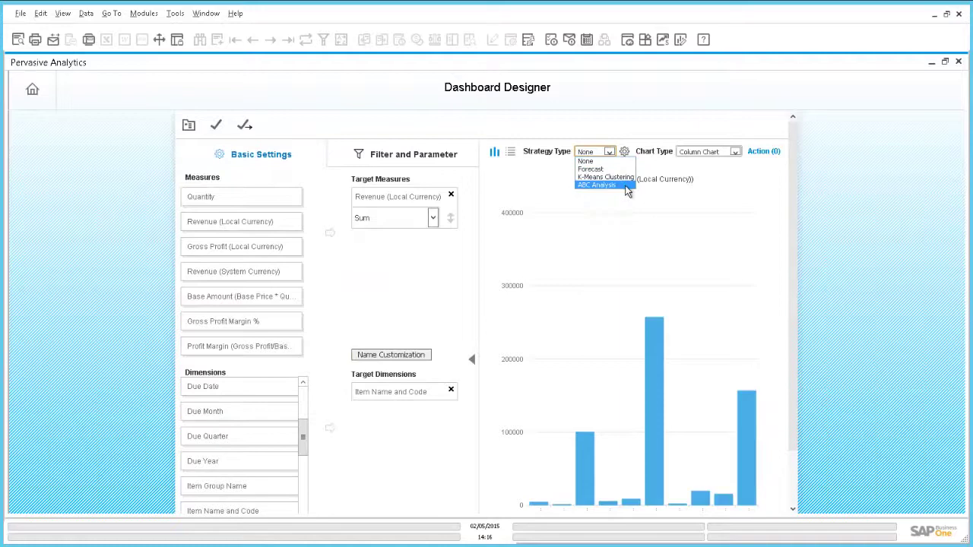
left_click(605, 186)
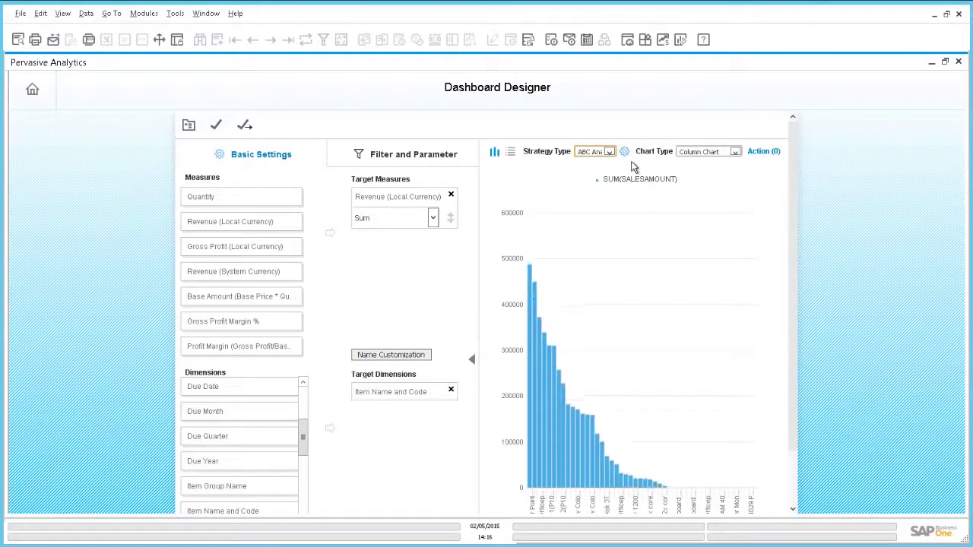
left_click(625, 153)
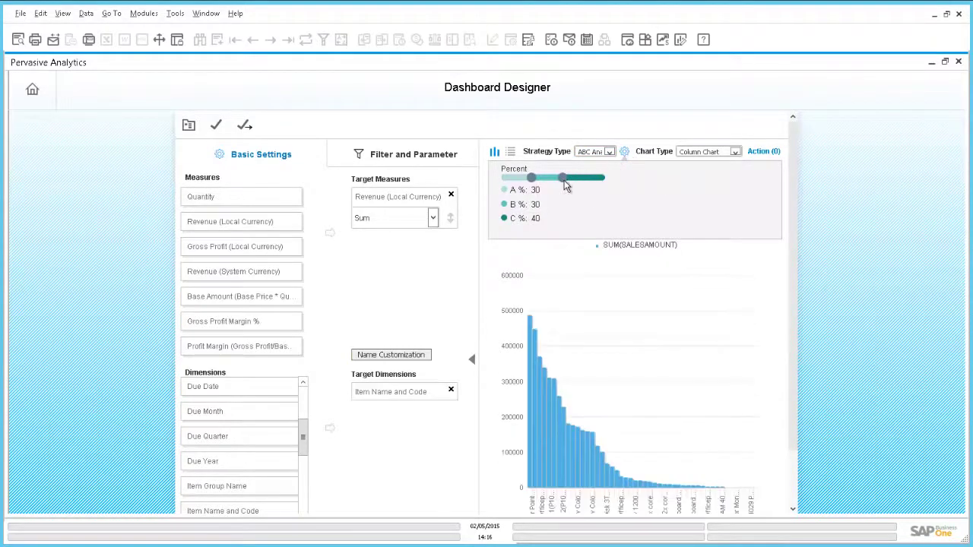
left_click_drag(563, 177, 594, 177)
left_click_drag(530, 177, 578, 182)
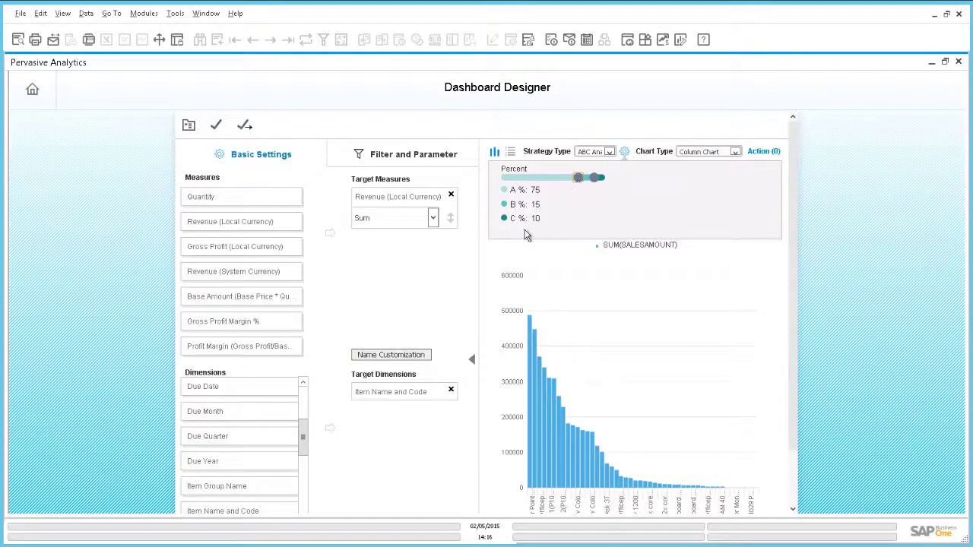
- Save the dashboard as 'ABC Classification Products' and close the Dashboard Designer
left_click(217, 128)
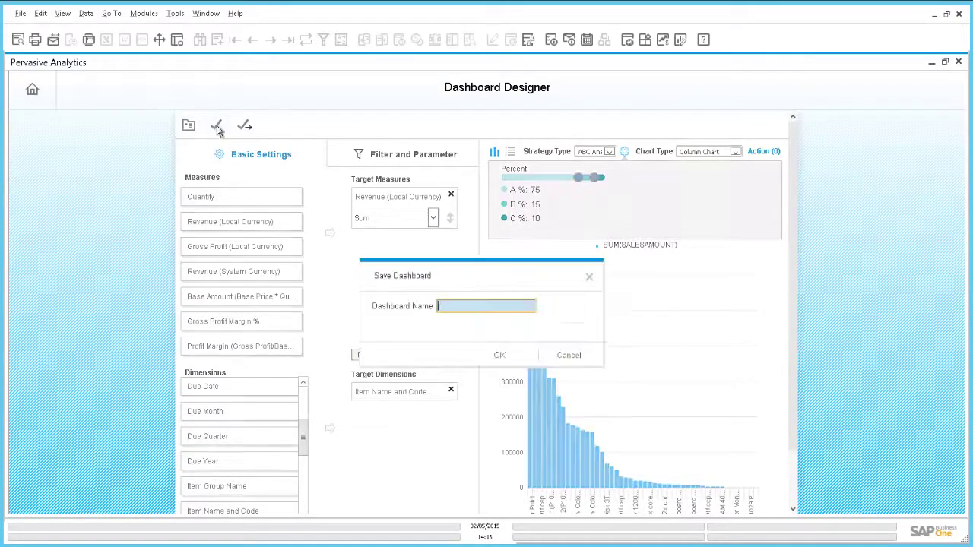
type("ABC ")
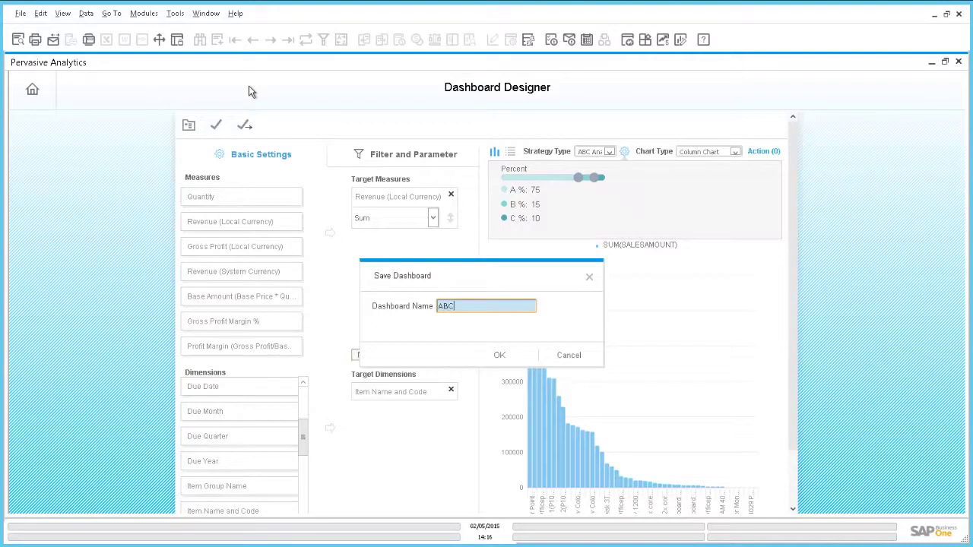
type("Classification Products")
left_click(500, 356)
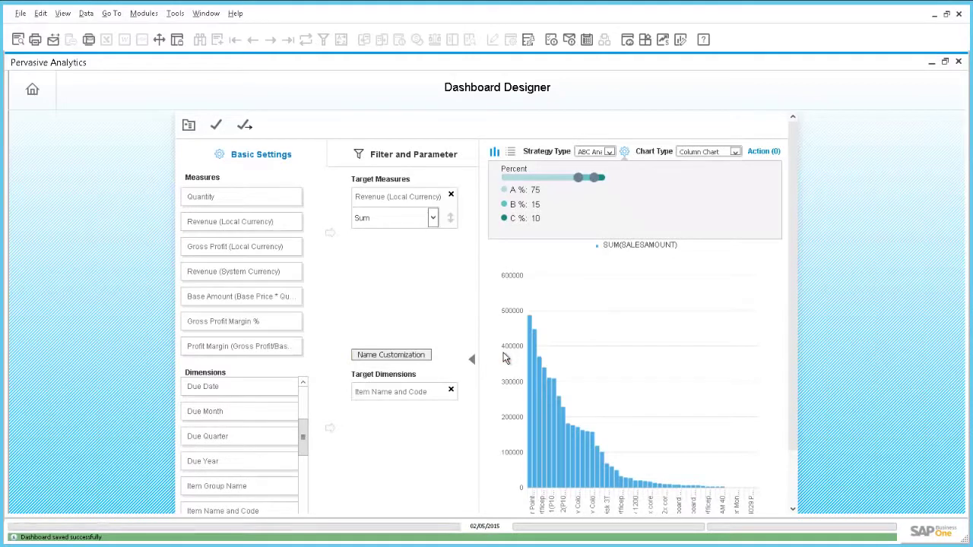
left_click(959, 63)
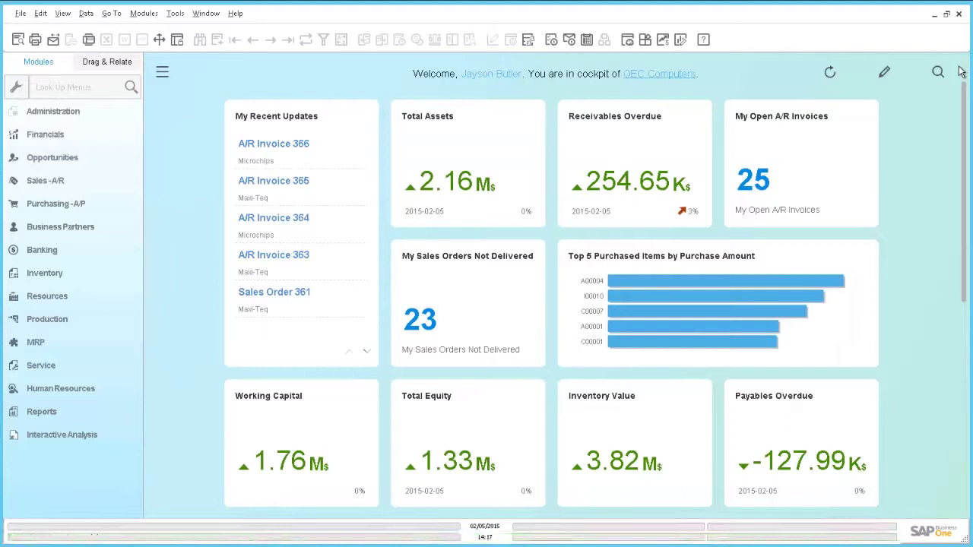
- Edit the cockpit and add the ABC Classification Products widget from the Widget Gallery
left_click(885, 71)
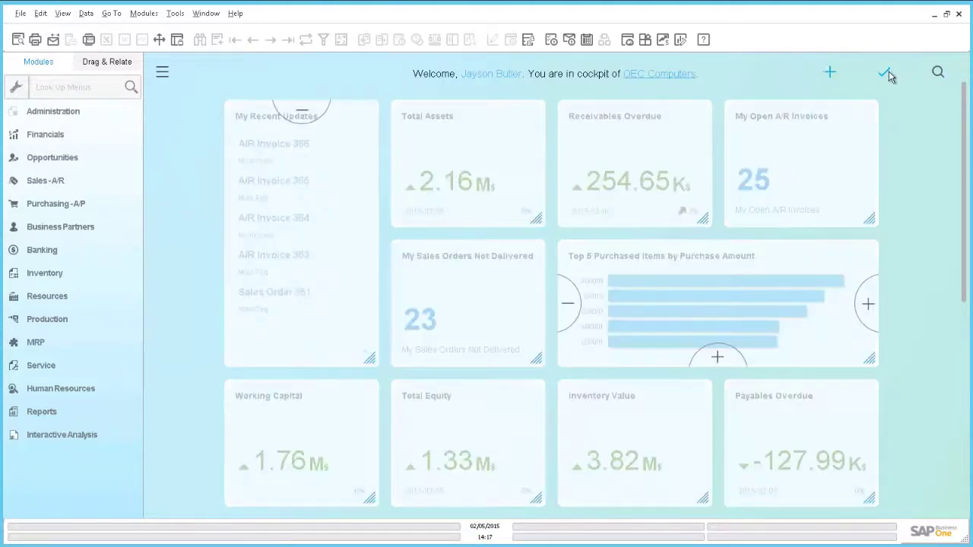
left_click(831, 72)
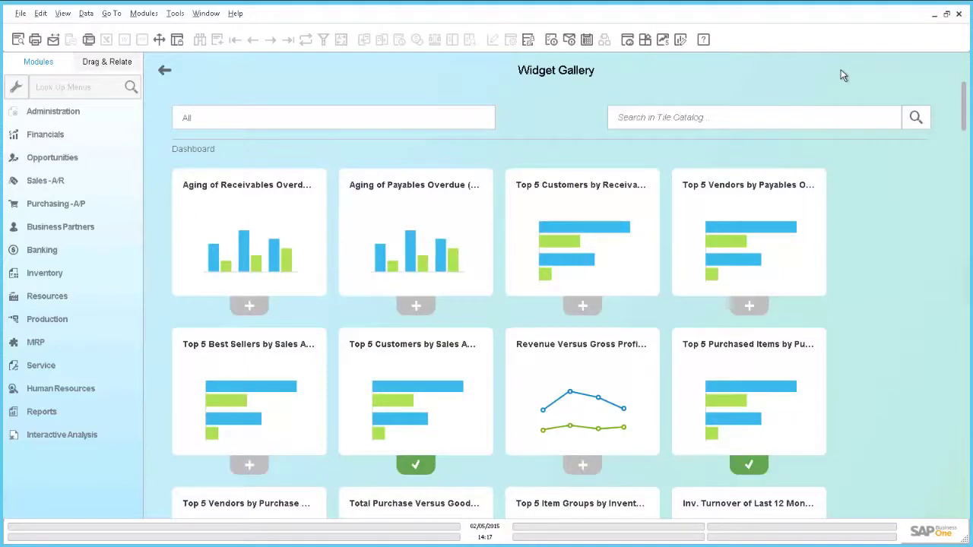
left_click(963, 175)
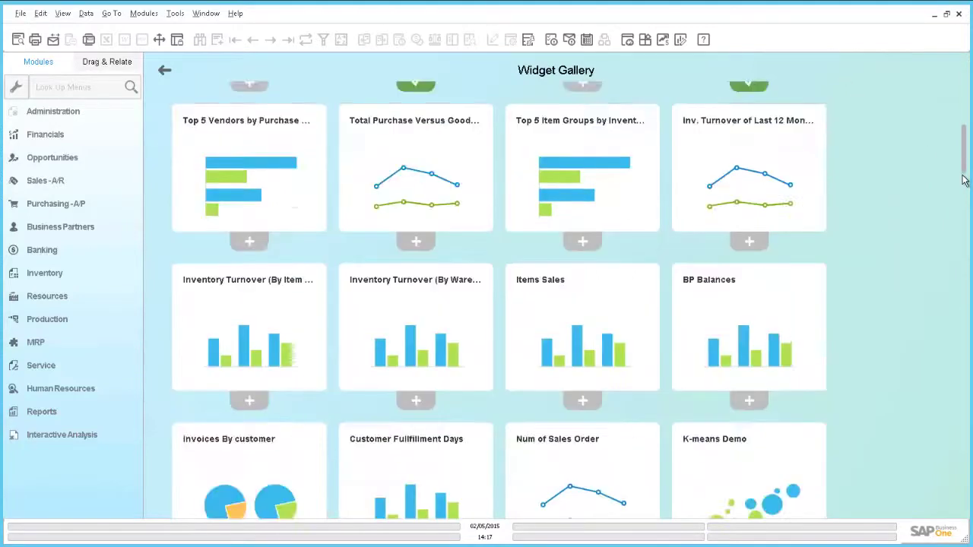
left_click(963, 180)
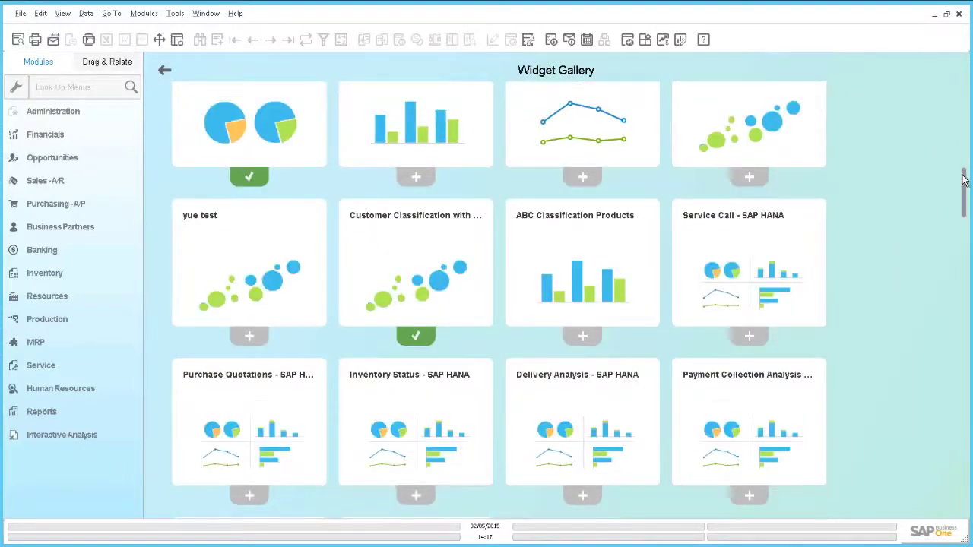
left_click(582, 336)
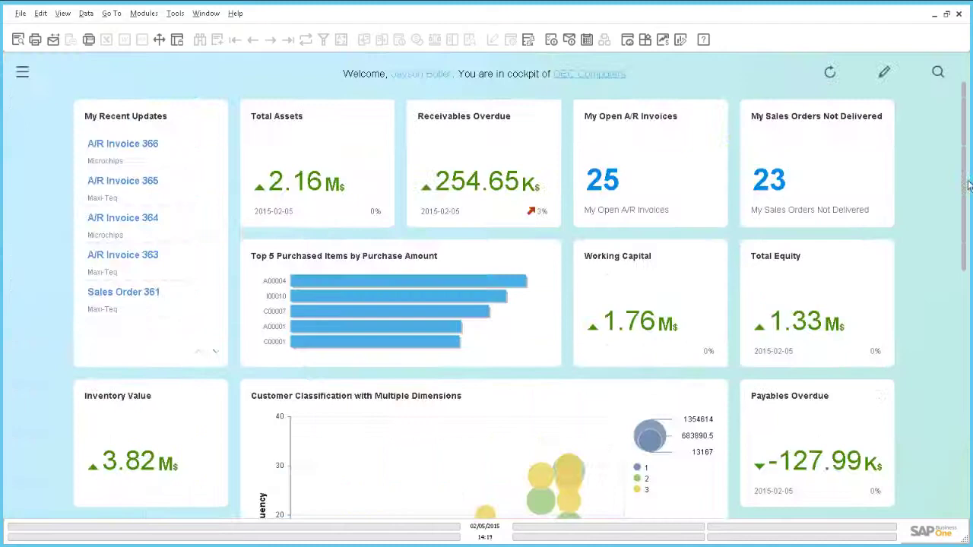
- Review the ABC chart tile on the cockpit and return to the Pervasive Analytics Designer start page
left_click_drag(964, 190, 940, 466)
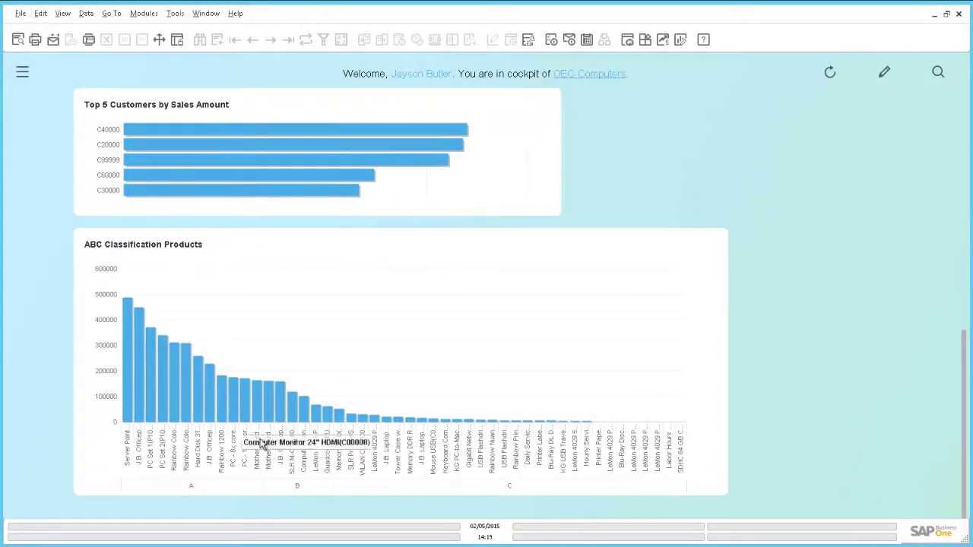
mouse_move(209, 420)
mouse_move(199, 401)
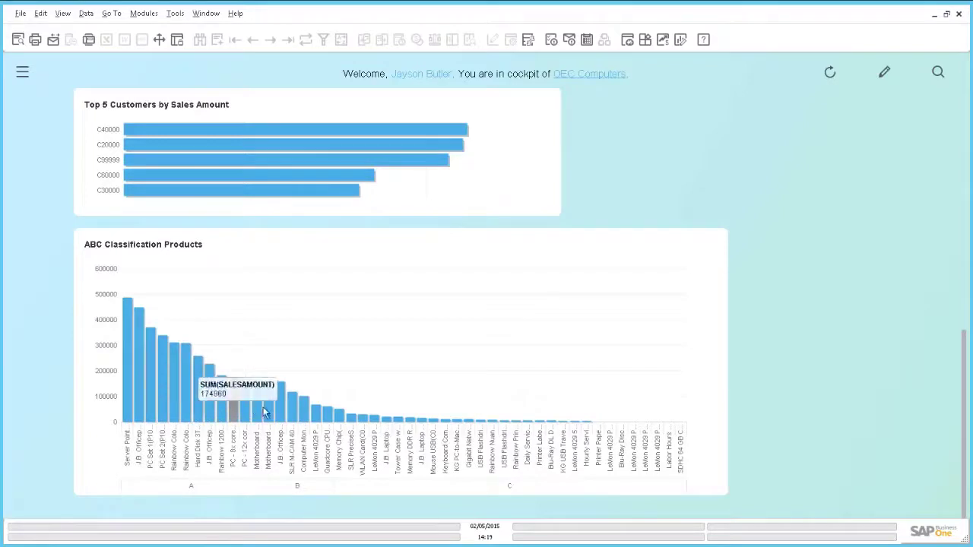
mouse_move(261, 418)
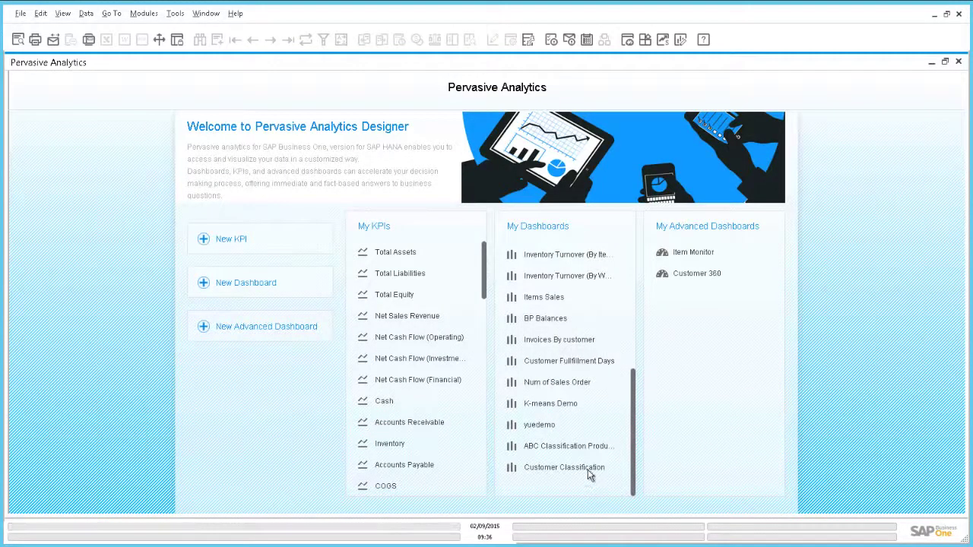
- Open Customer Classification from My Dashboards in the Dashboard Designer
left_click(586, 471)
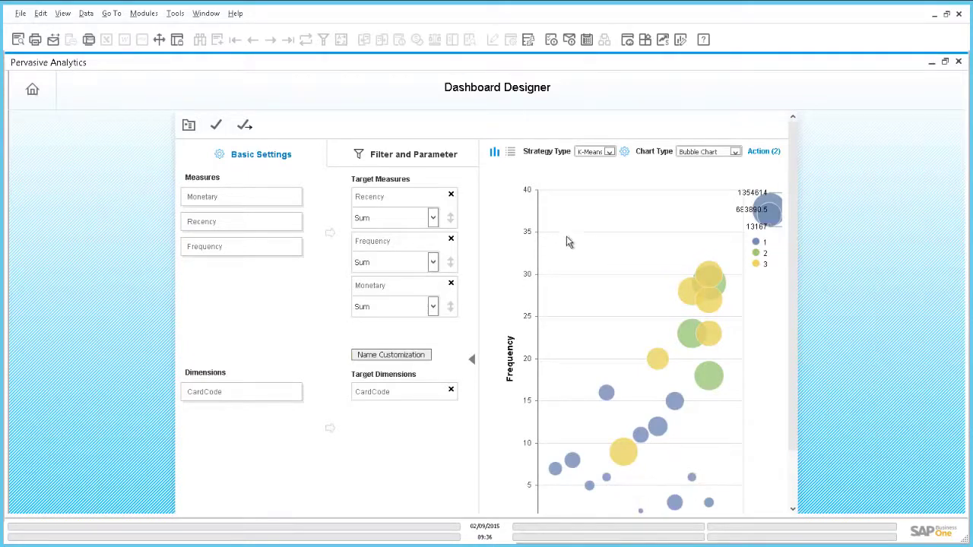
- Keep K-Means Clustering as the strategy and raise the Number of Clusters from 3 to 4
left_click(609, 151)
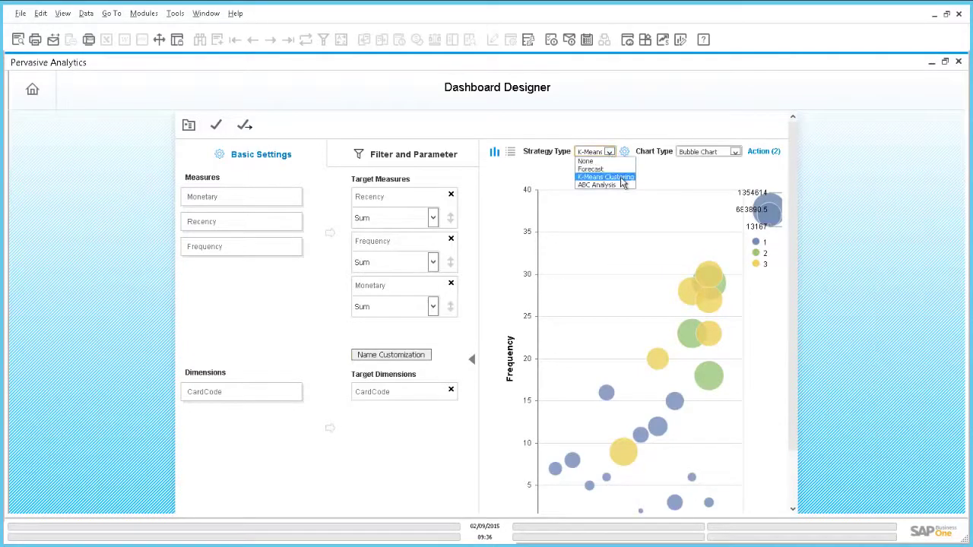
left_click(621, 179)
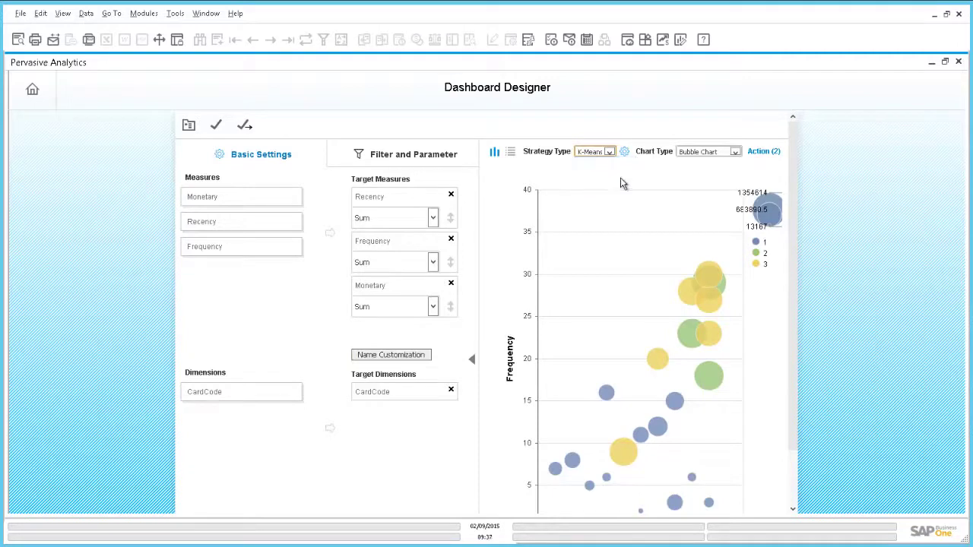
left_click(624, 152)
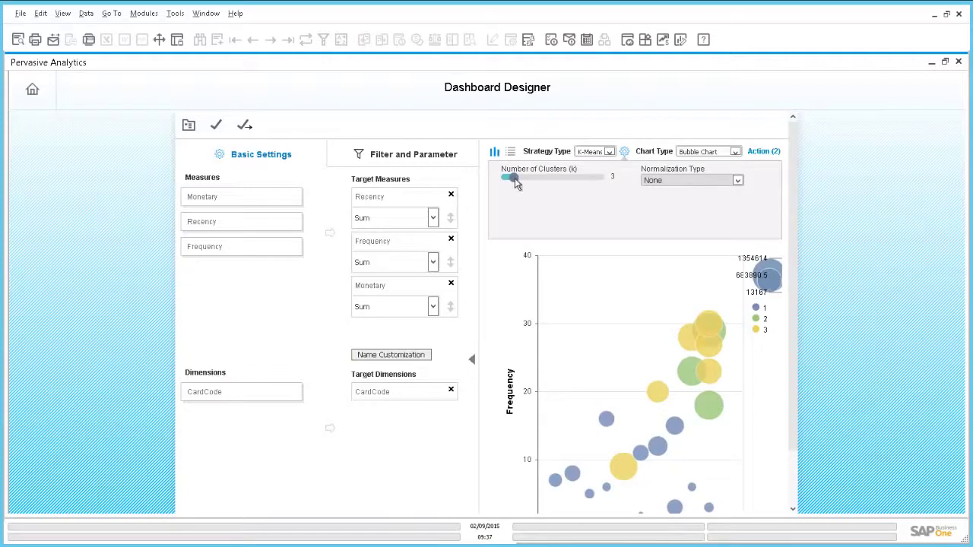
left_click_drag(516, 188, 523, 186)
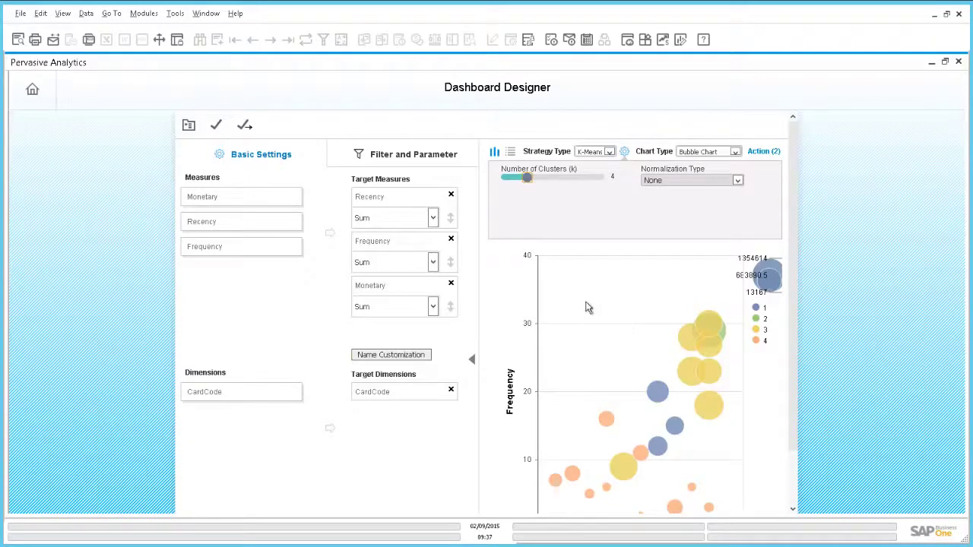
- Save the dashboard under the name Customer Classification and check its bubble chart tile on the cockpit
left_click(217, 126)
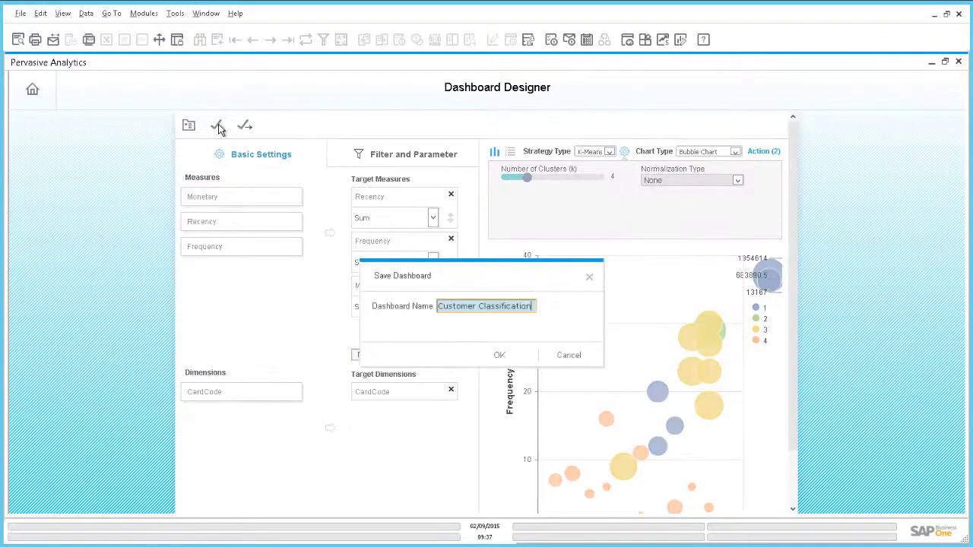
left_click(496, 355)
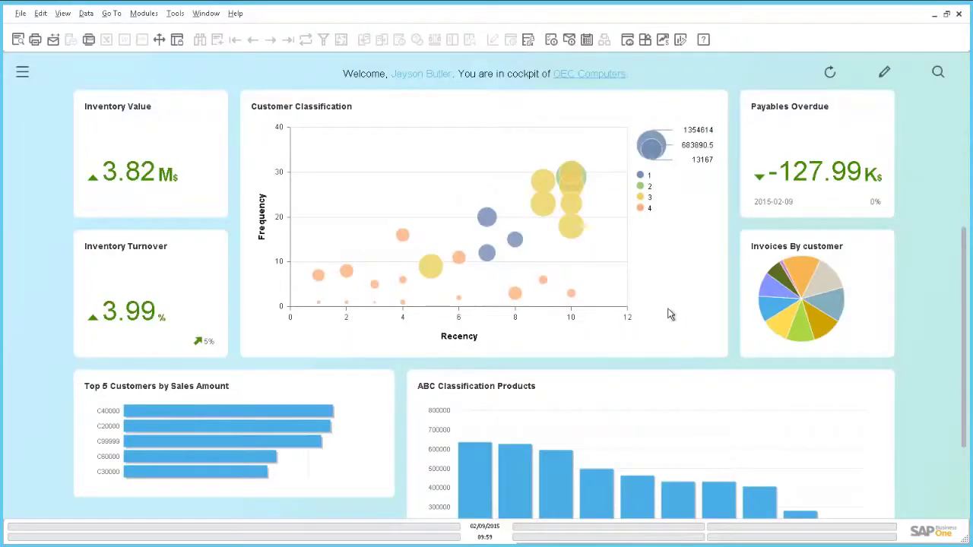
mouse_move(574, 230)
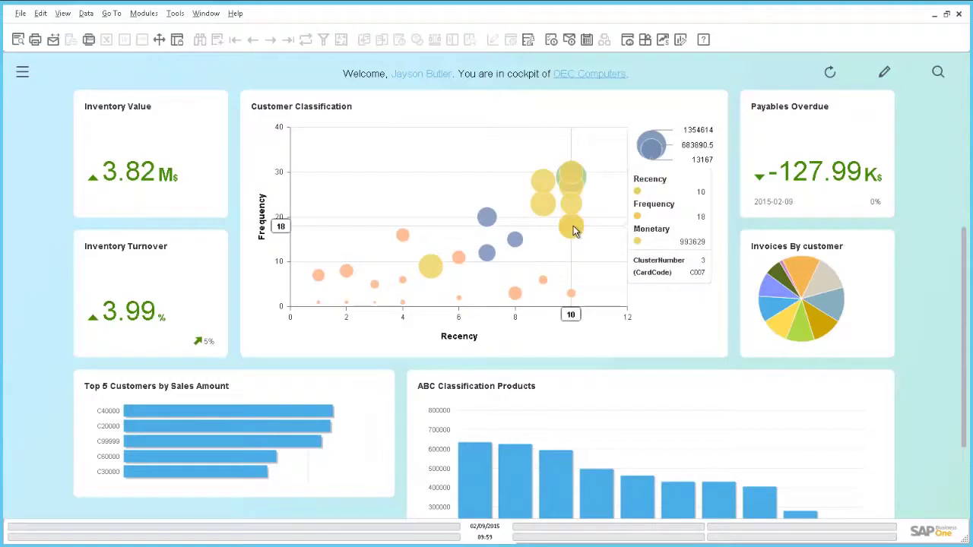